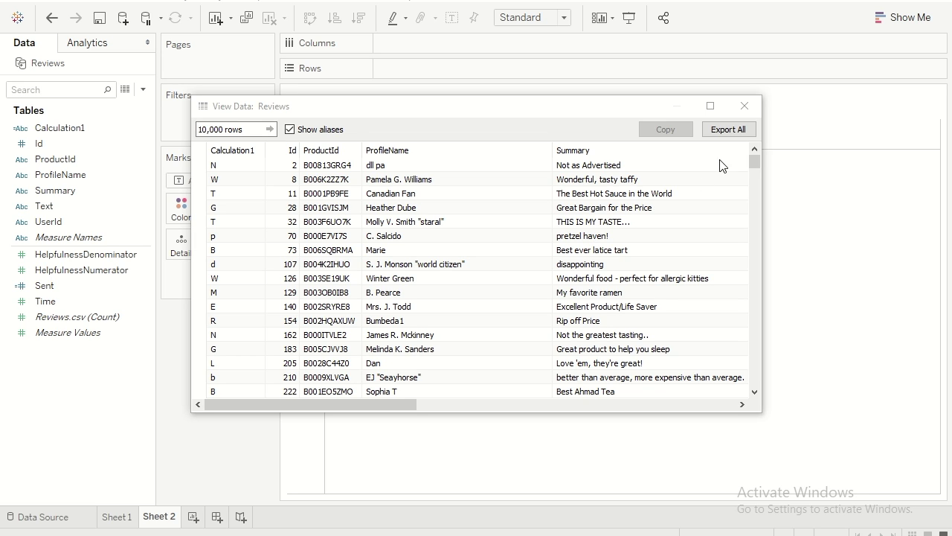
Step: Close the Reviews View Data window showing Calculation1 to get back to the empty Sheet 2
click(744, 106)
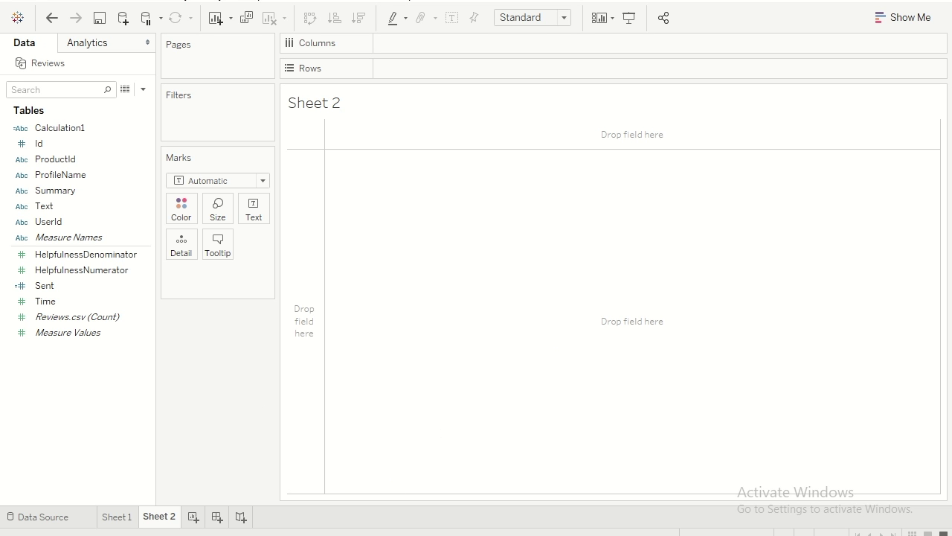
Step: Stop TabPy with Ctrl+C, rerun the tabpy command on port 9004, and minimize the console
key(alt+Tab)
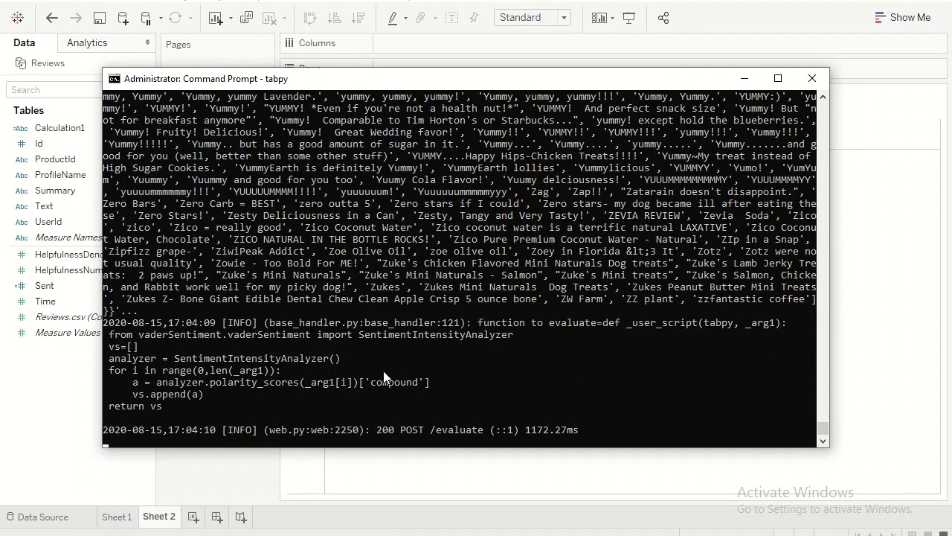
key(ctrl+c)
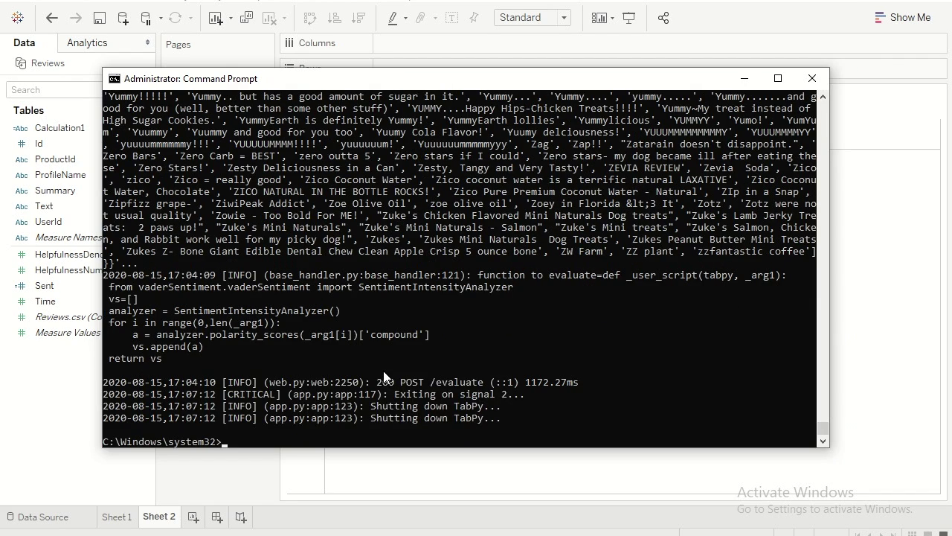
text(pip install tabpy)
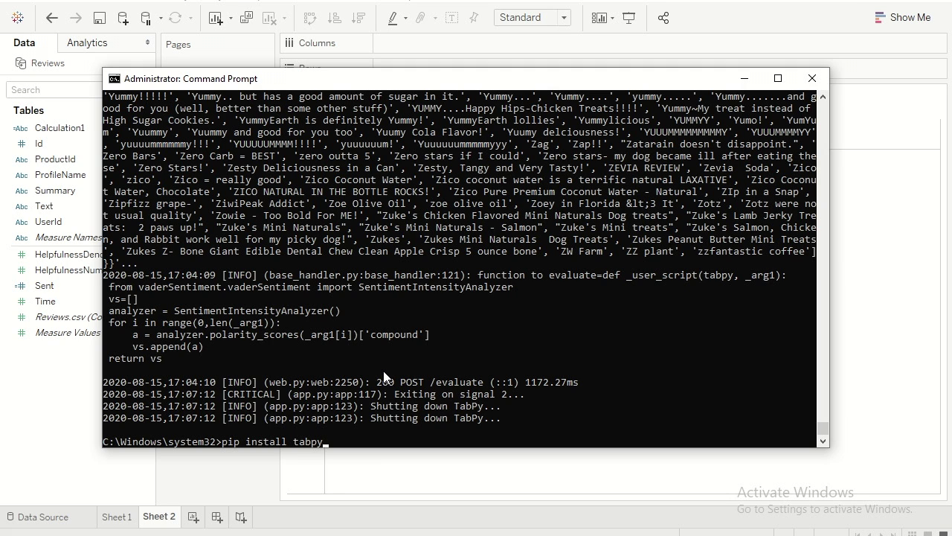
key(Up)
key(Up)
key(Down)
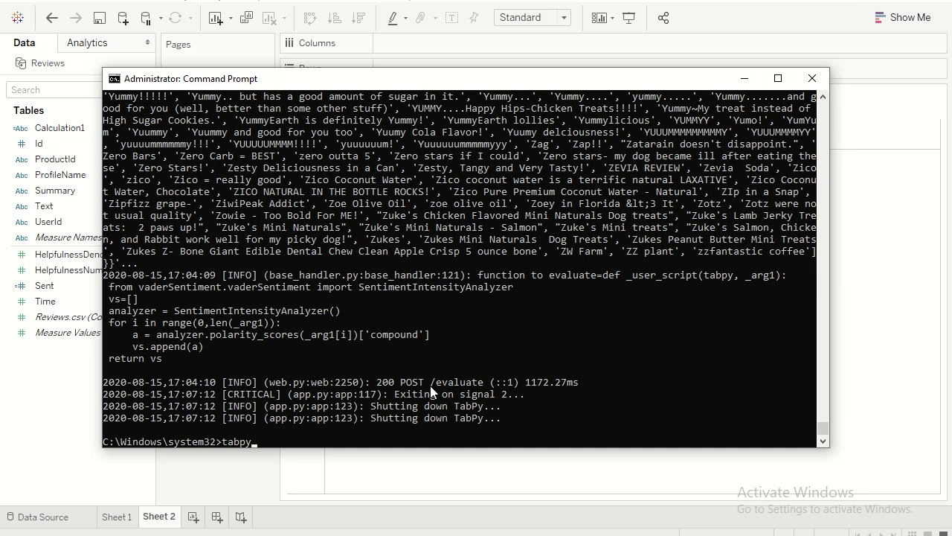
key(Return)
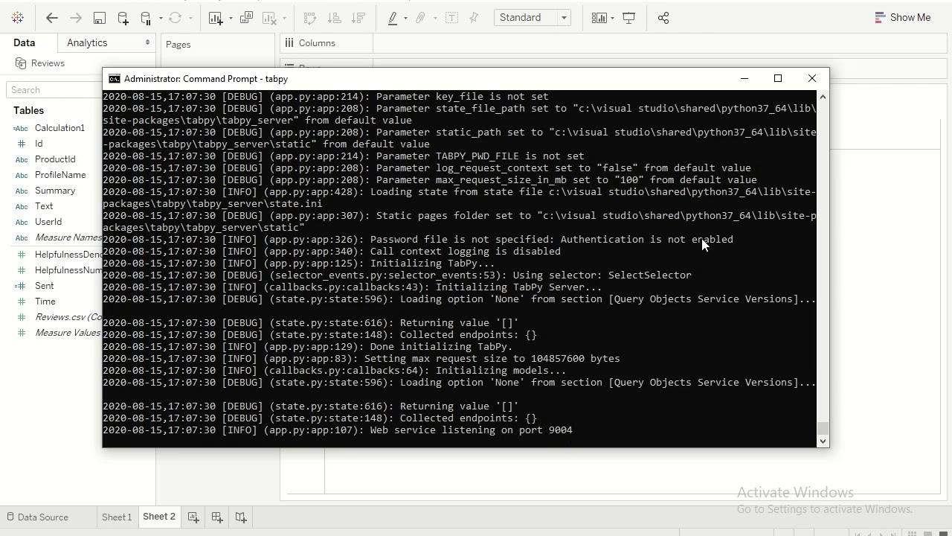
click(745, 81)
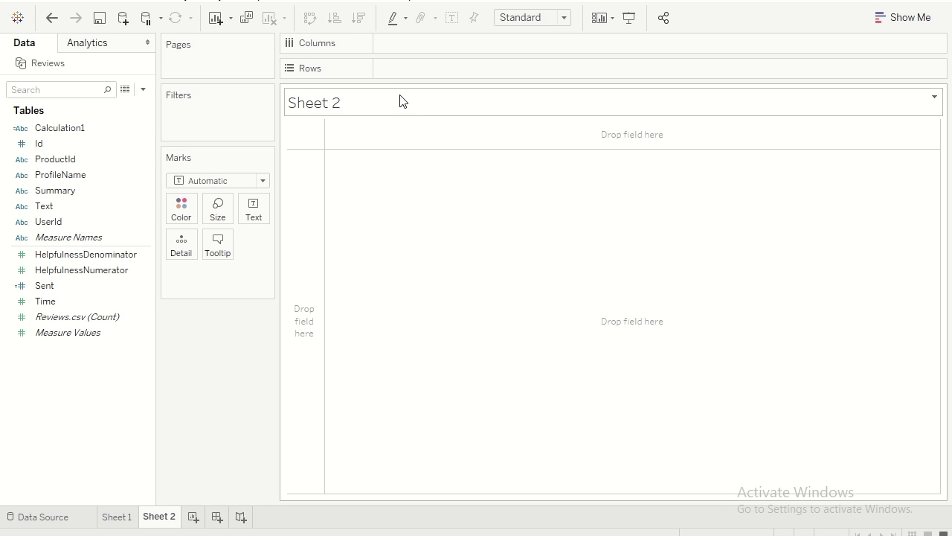
Step: Set the analytics extension connection to TabPy/External API on localhost, port 9004
click(410, 3)
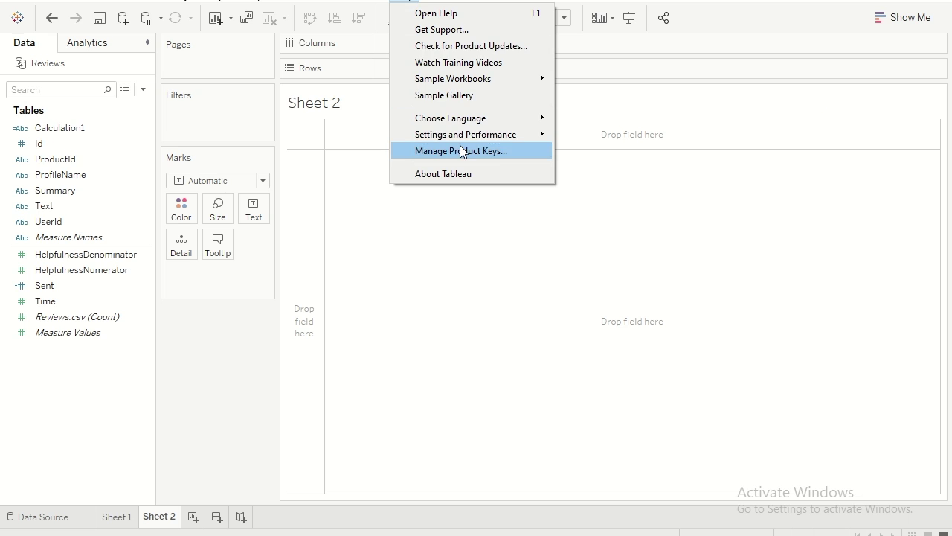
mouse_move(466, 127)
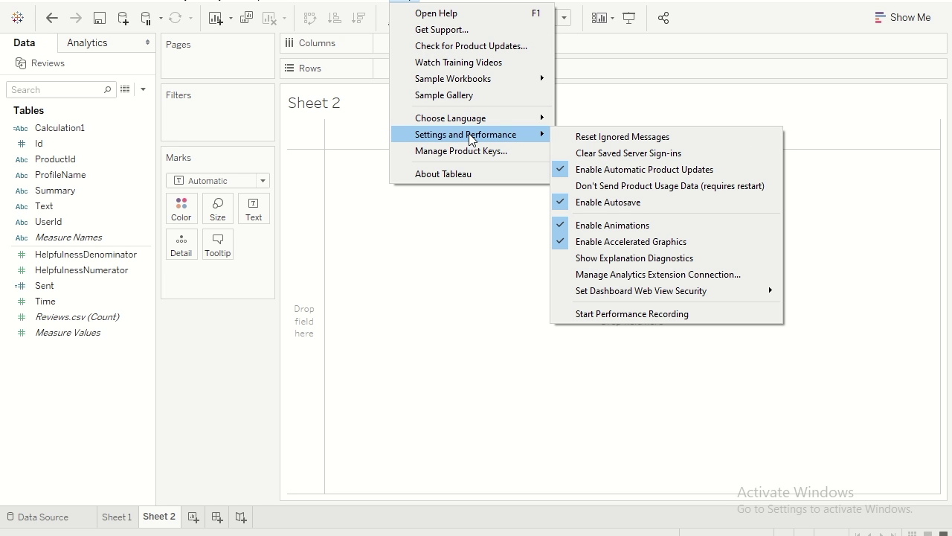
click(593, 280)
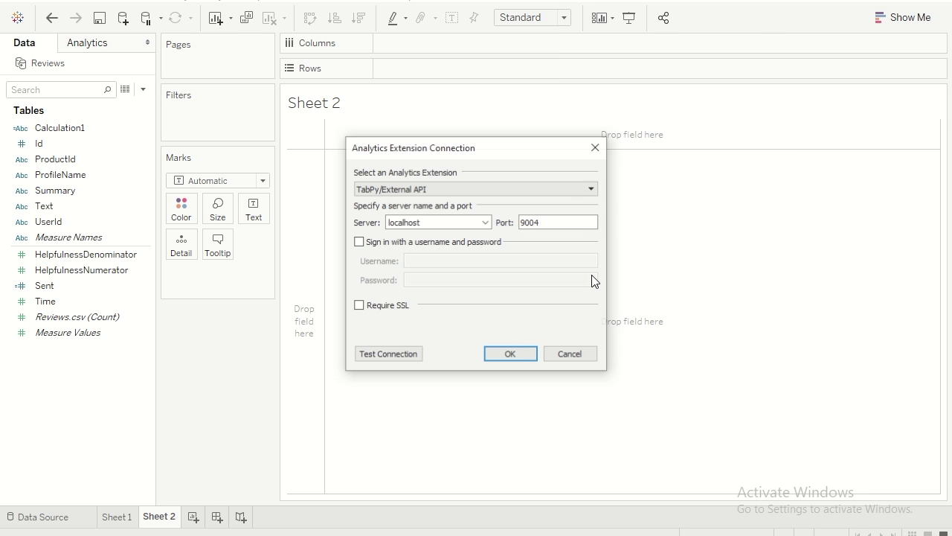
click(378, 191)
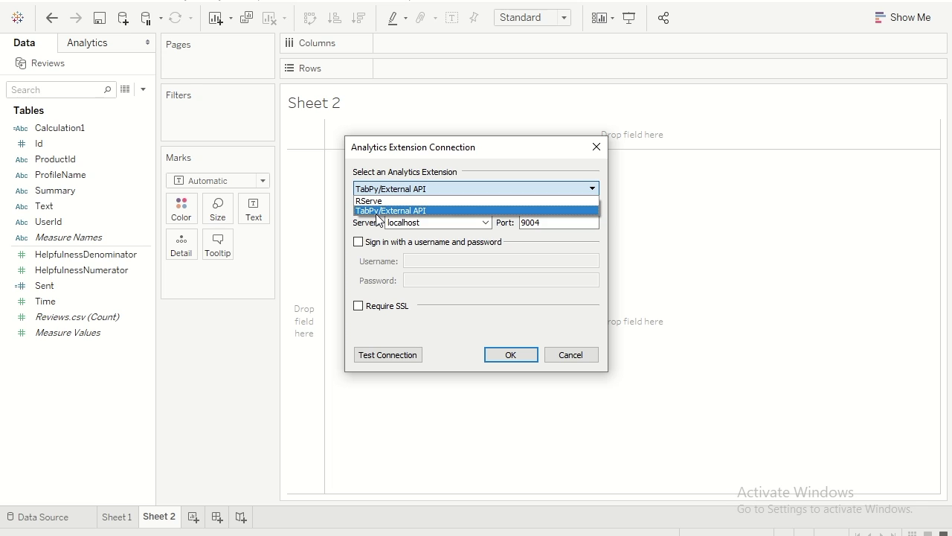
click(377, 211)
click(428, 221)
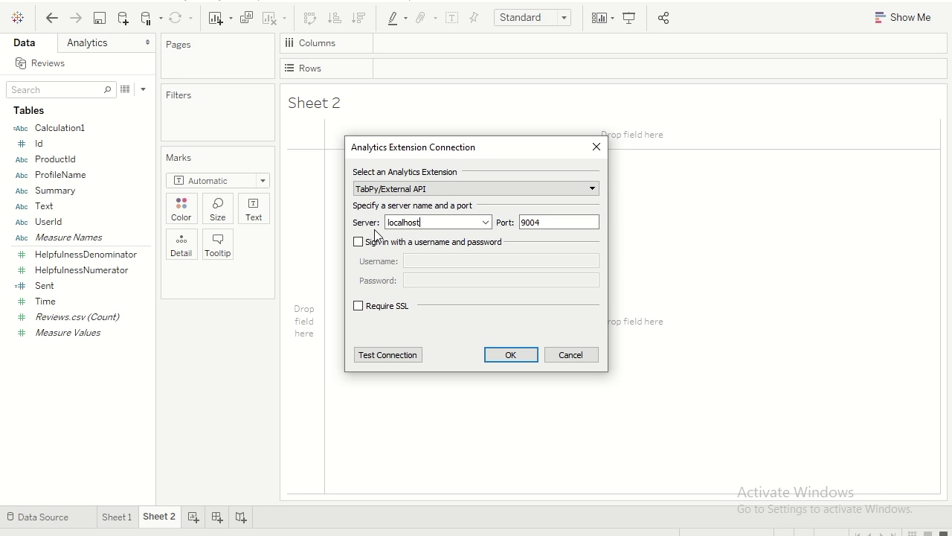
click(535, 225)
double_click(537, 223)
Step: Test the TabPy connection twice, dismissing each success message
click(400, 355)
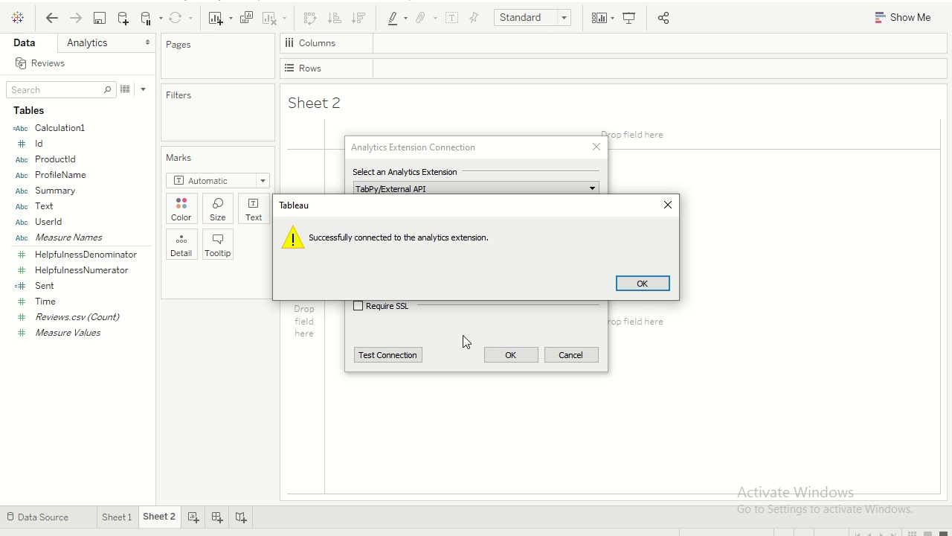
click(626, 287)
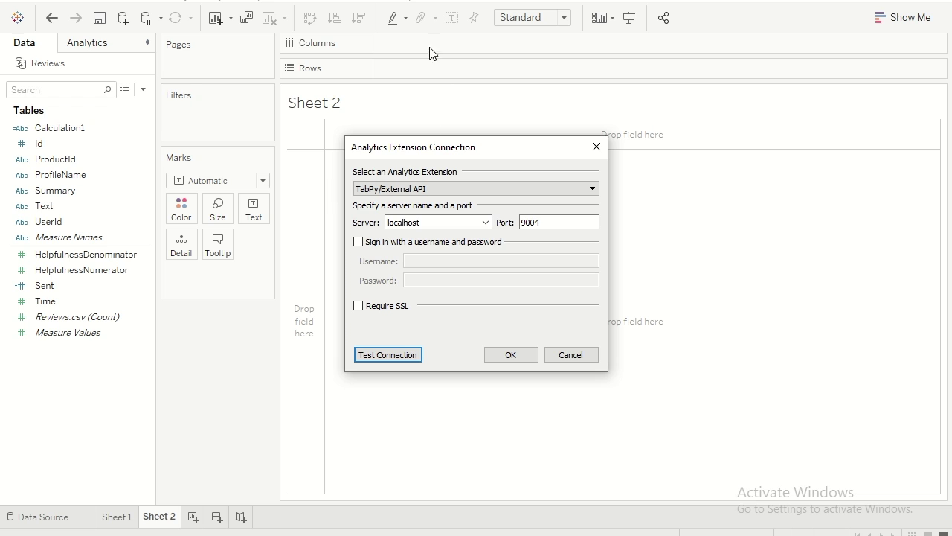
click(416, 354)
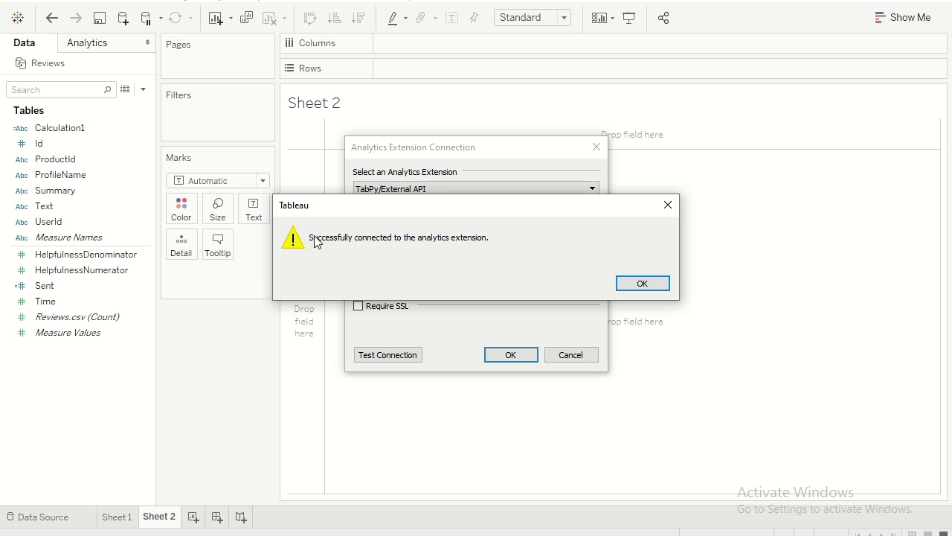
click(638, 287)
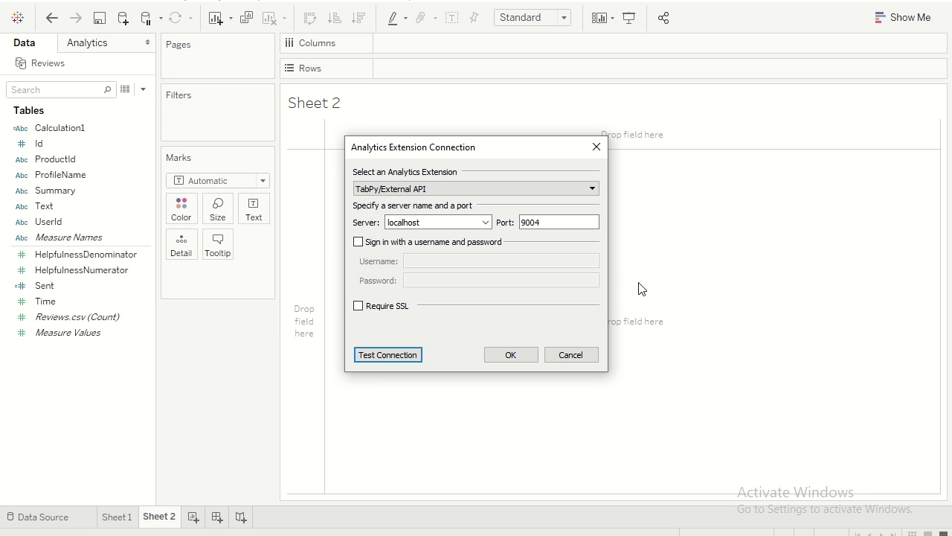
Step: Save the TabPy connection, inspect the Reviews Summary column in View Data, then close it
click(516, 355)
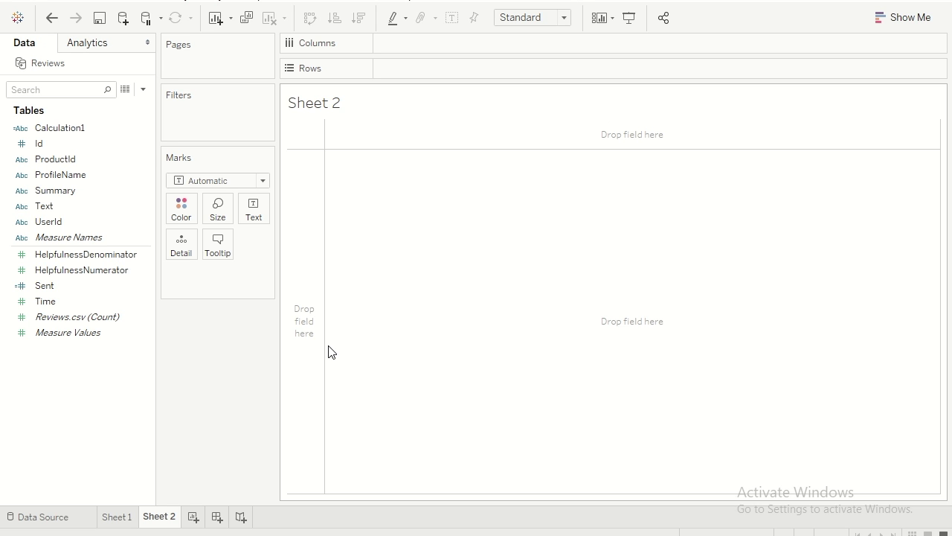
click(125, 90)
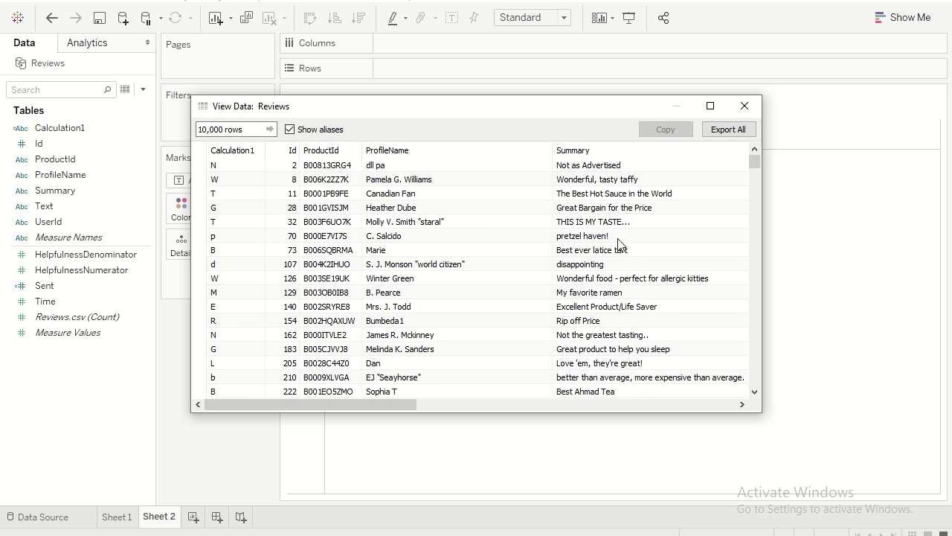
click(616, 180)
scroll(603, 216, right, 3)
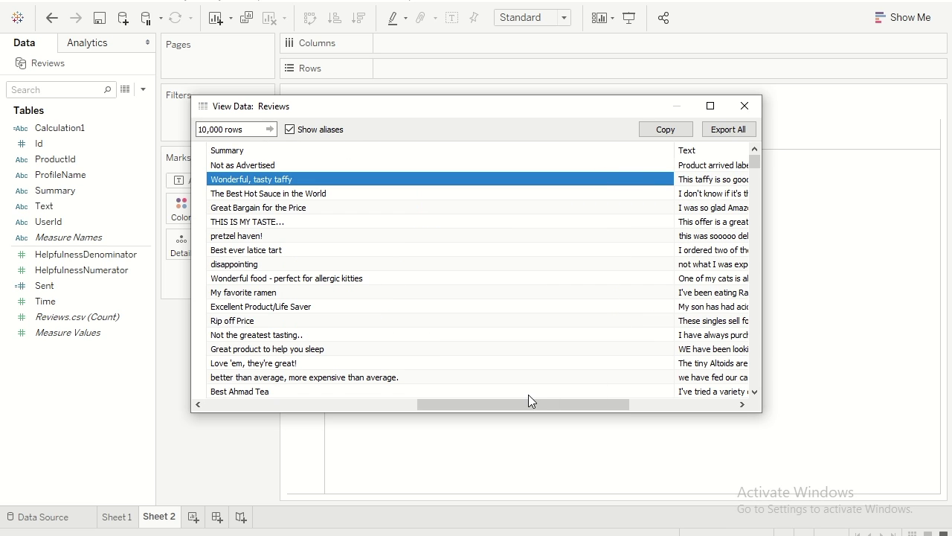
drag(528, 410, 410, 410)
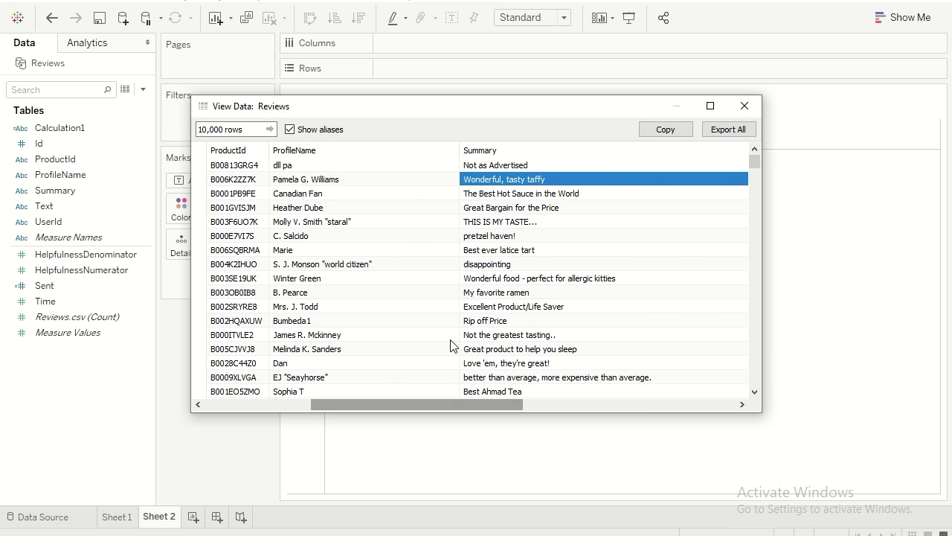
click(523, 167)
click(744, 105)
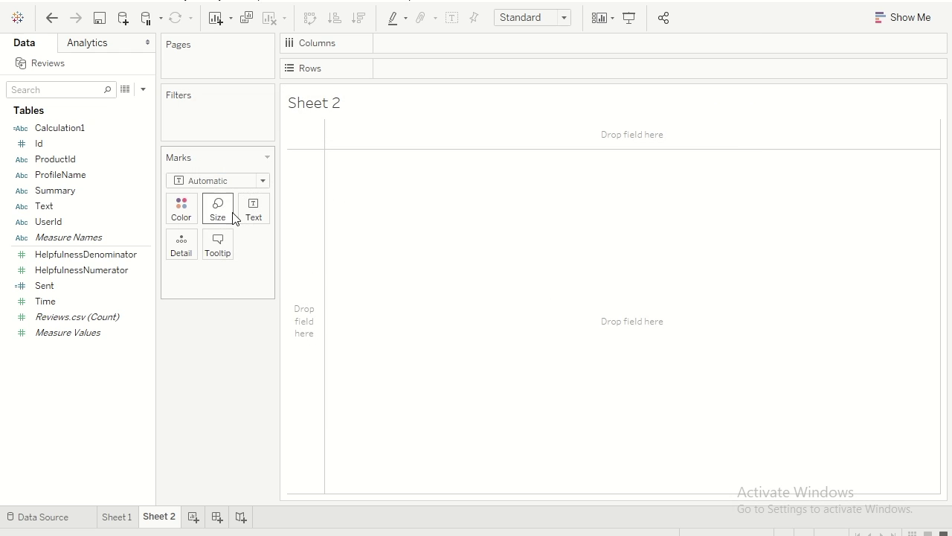
Step: Copy the whole script from the existing Sent calculation and close its editor
right_click(96, 282)
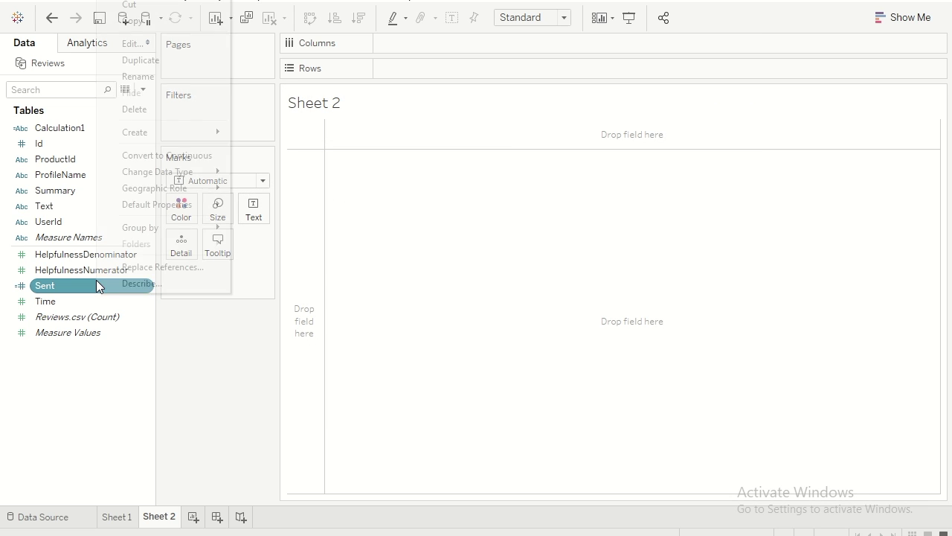
click(158, 46)
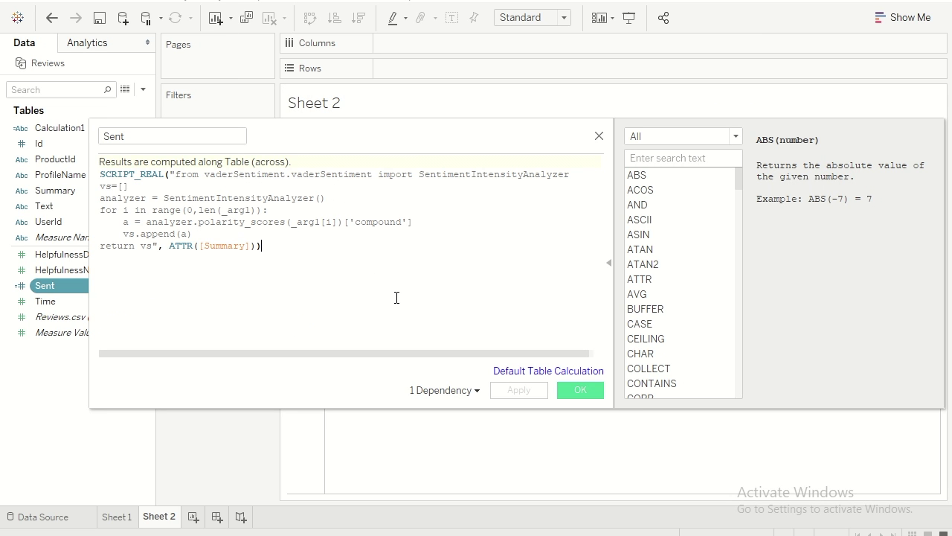
key(ctrl+a)
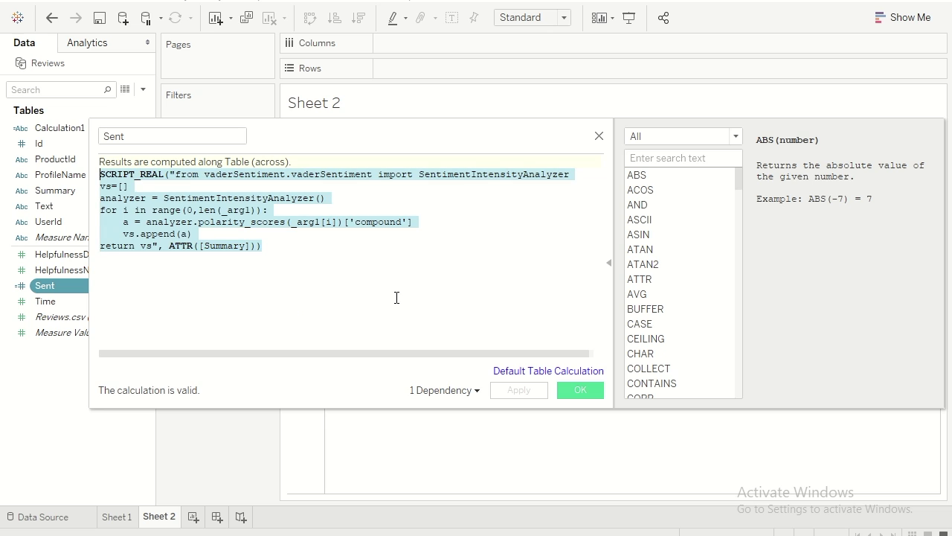
click(572, 390)
Step: Create a calculated field named 'Sentiment Score' containing the pasted VADER SCRIPT_REAL script
right_click(94, 396)
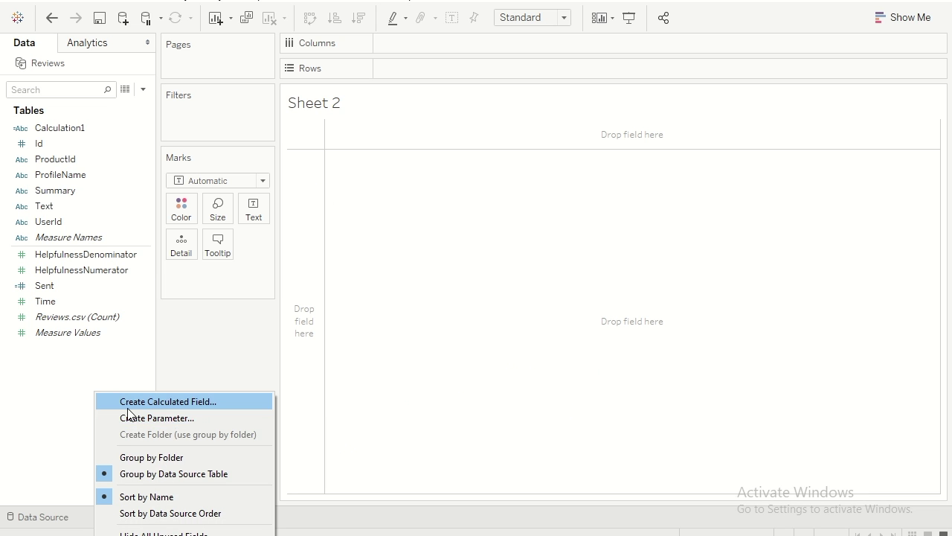
click(119, 400)
text(Se)
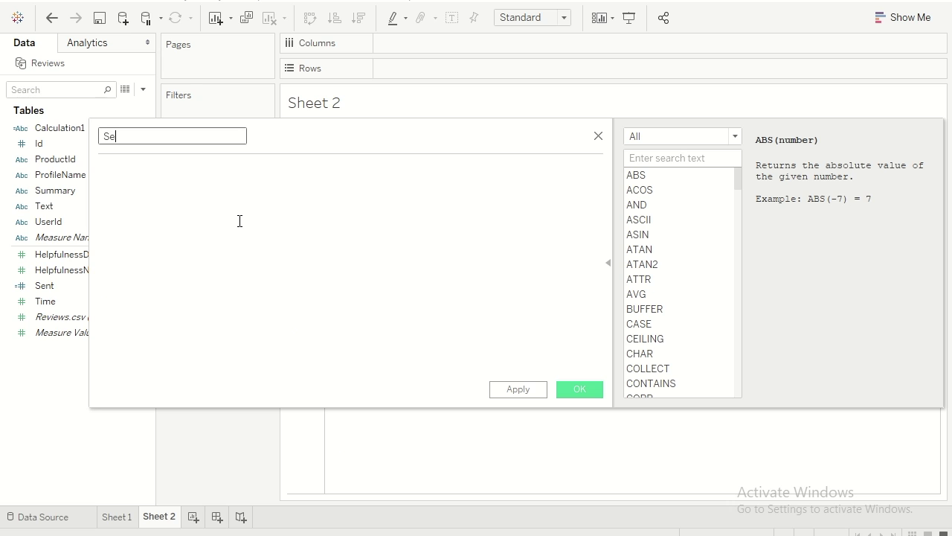
text(ntiment Score)
click(239, 221)
key(ctrl+v)
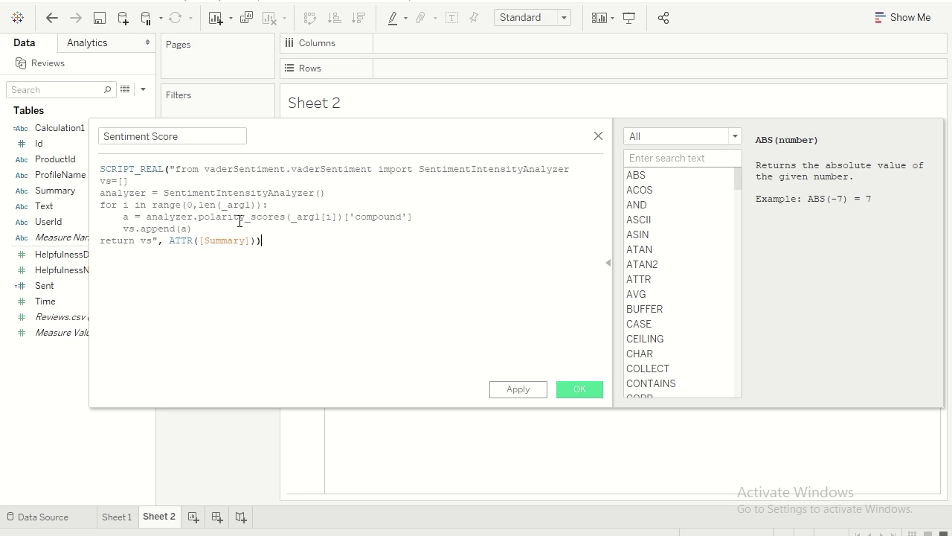
drag(175, 169, 354, 212)
Step: Check the script's loop, _arg1 and ATTR([Summary]) argument, then apply and save the field
click(330, 282)
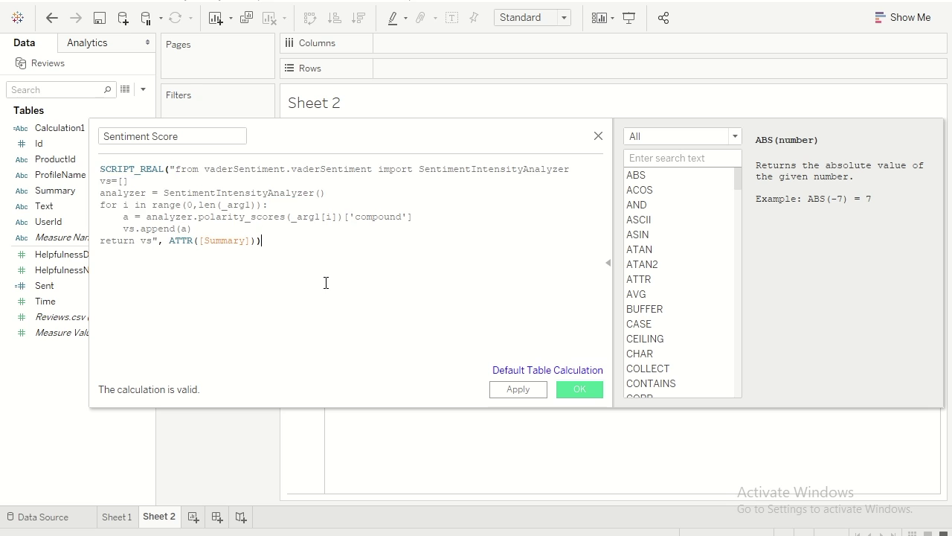
click(307, 209)
click(310, 223)
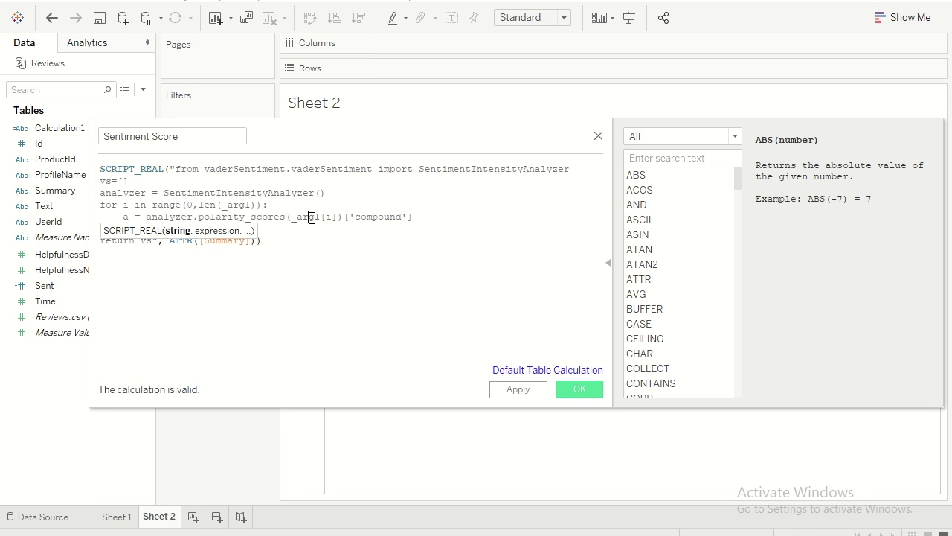
double_click(311, 217)
click(323, 258)
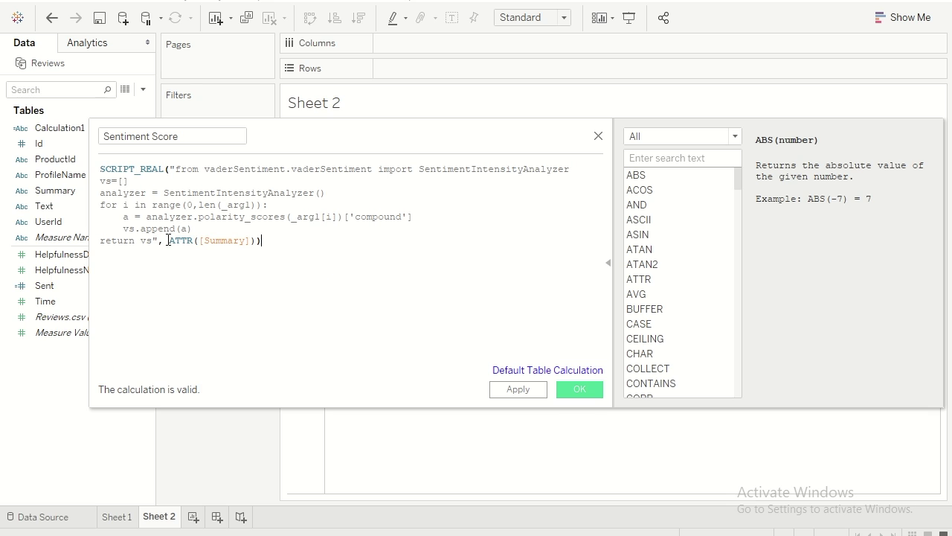
drag(170, 241, 257, 240)
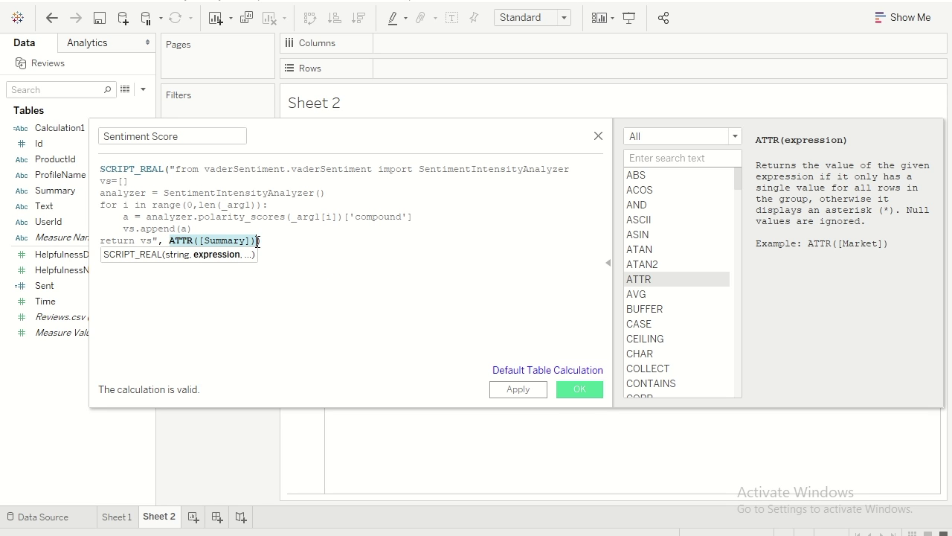
click(258, 241)
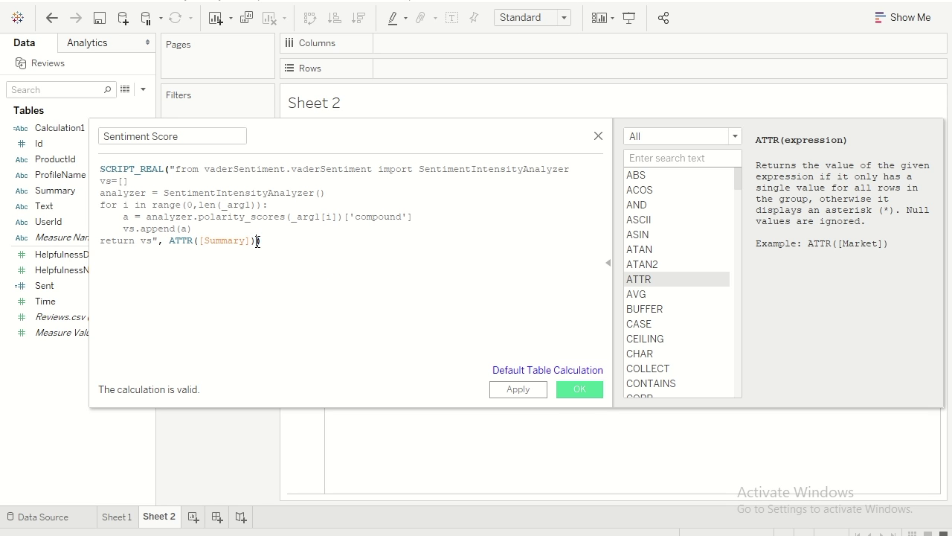
click(517, 389)
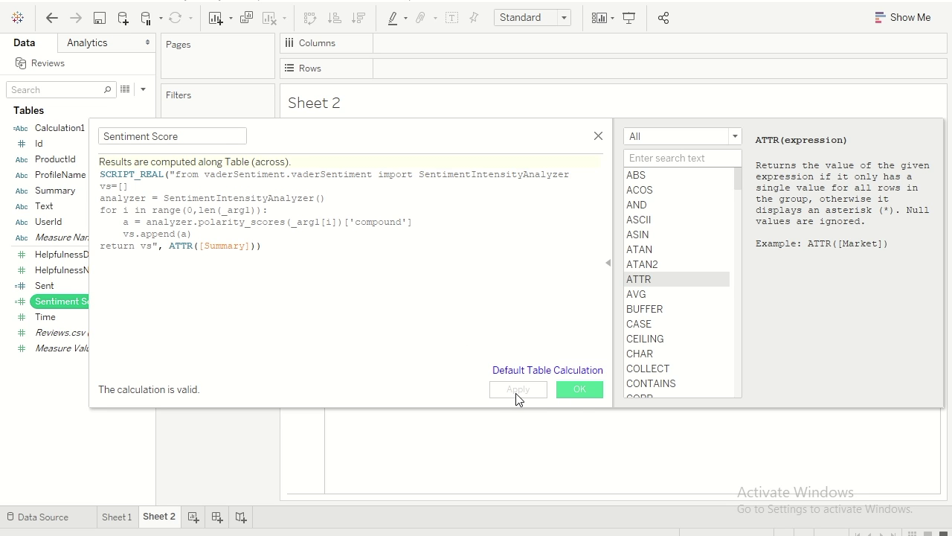
click(578, 389)
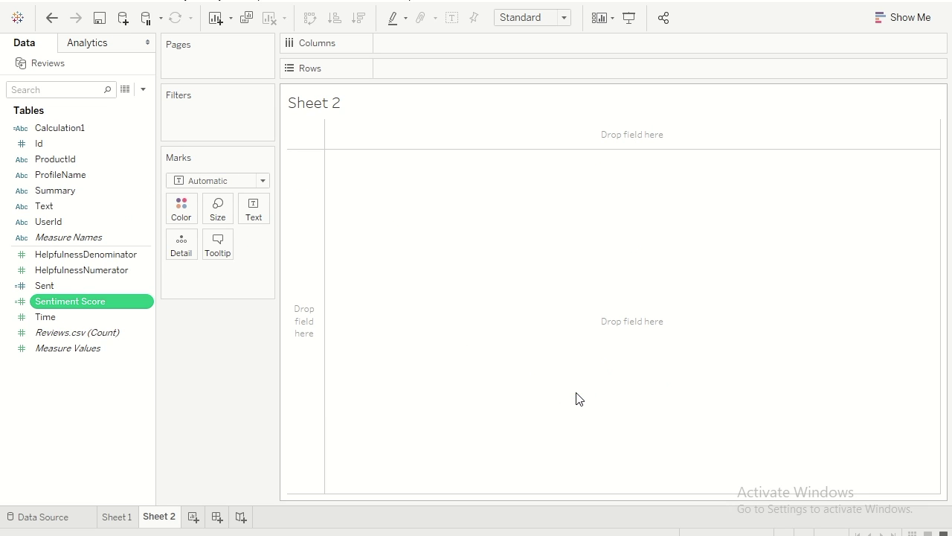
Step: Make Sentiment Score discrete, list all Summary values on Rows with their scores, and color by score
right_click(68, 300)
click(156, 159)
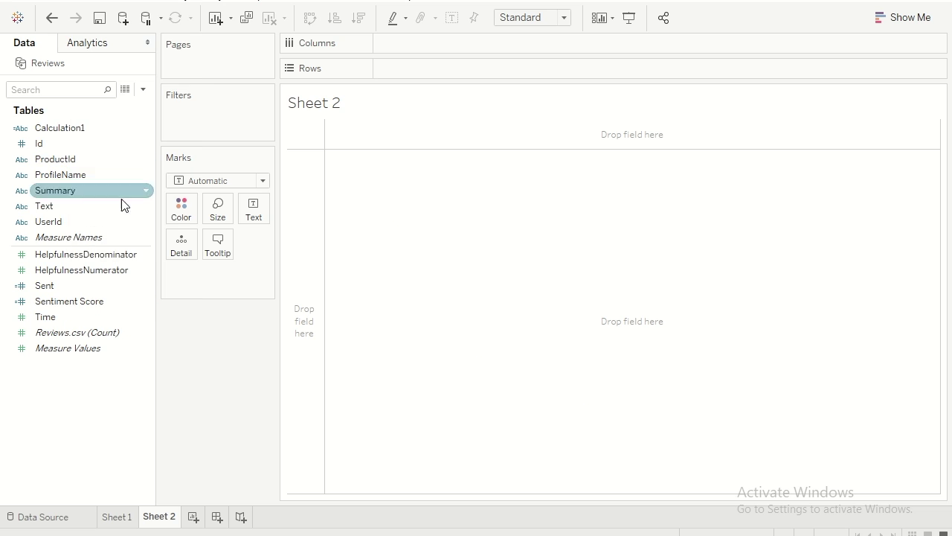
drag(90, 189, 421, 71)
click(462, 248)
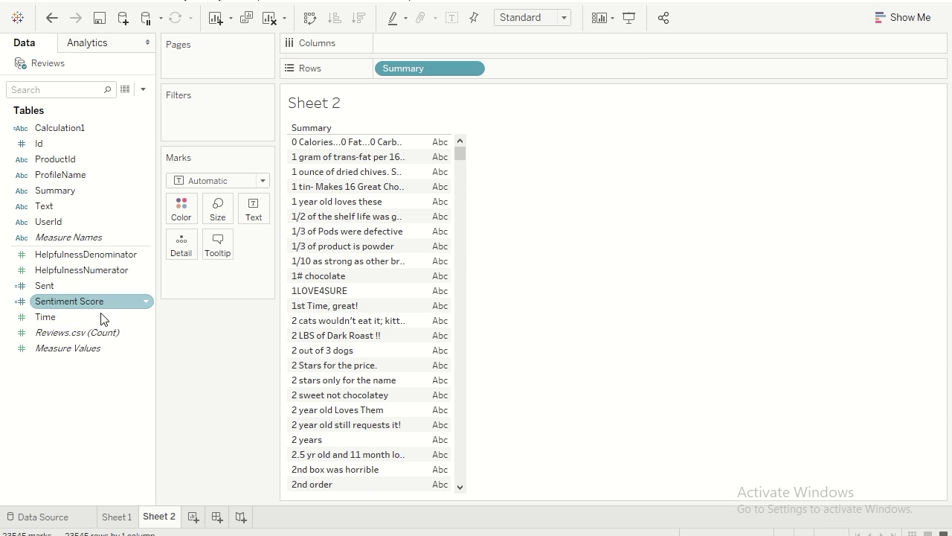
mouse_move(104, 311)
mouse_down()
mouse_move(348, 225)
mouse_move(533, 59)
mouse_move(535, 70)
mouse_up()
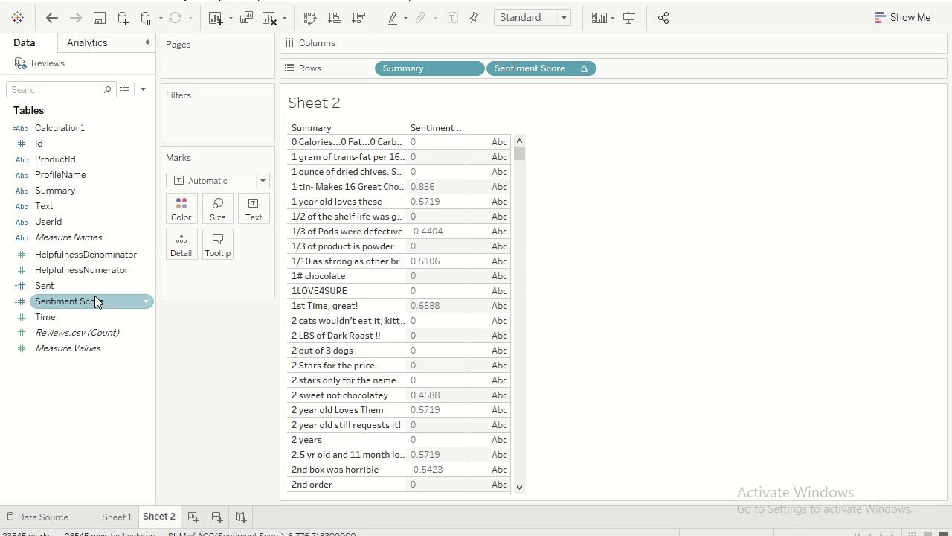
drag(95, 295, 220, 298)
Step: Make the Sentiment Score color continuous with a pure red negative end and dark green positive end
right_click(241, 268)
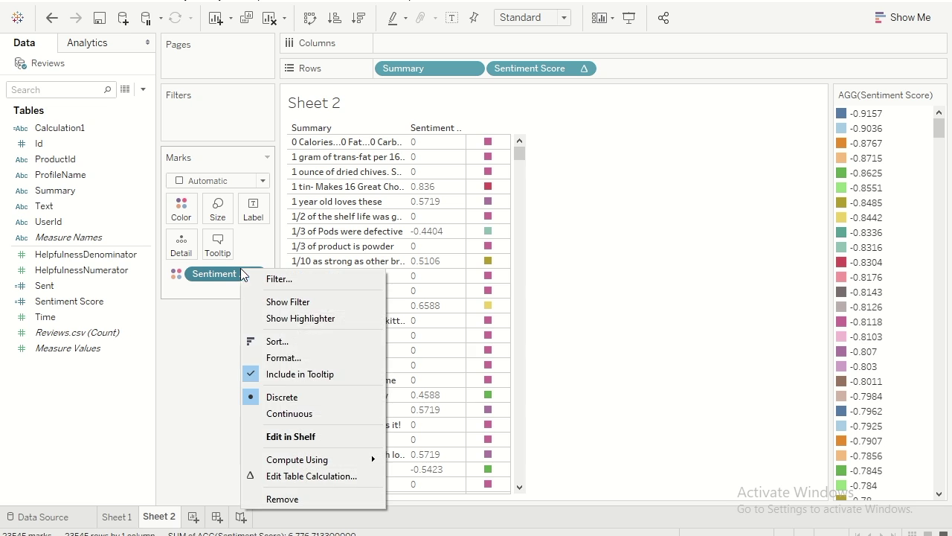
click(283, 375)
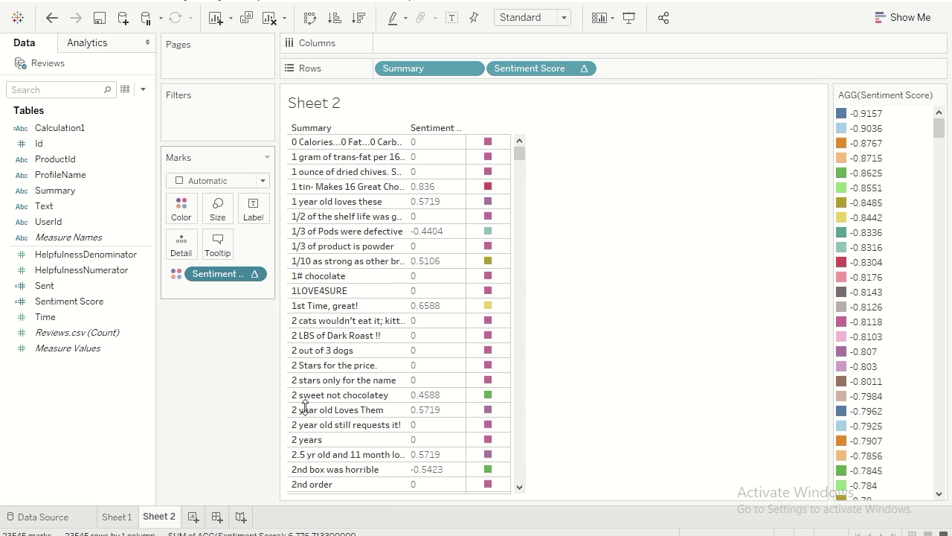
click(187, 215)
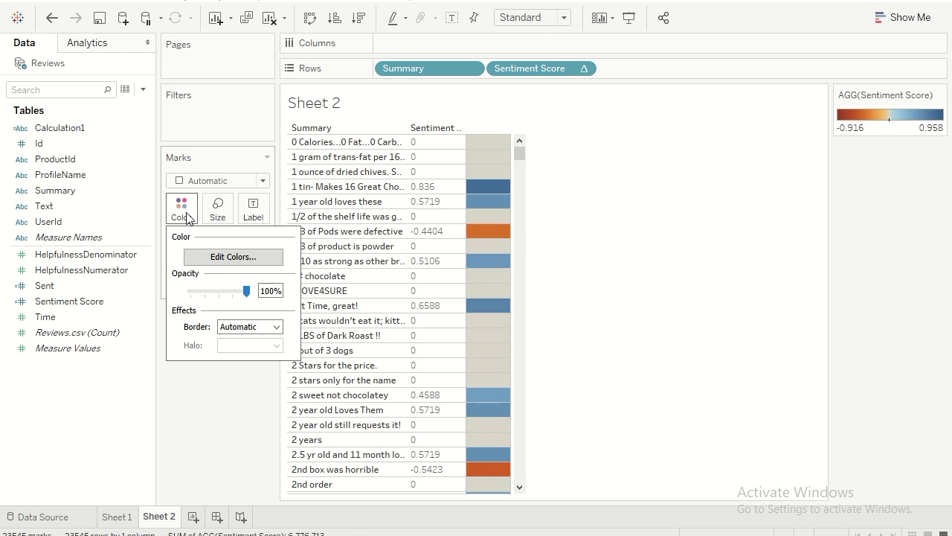
click(233, 255)
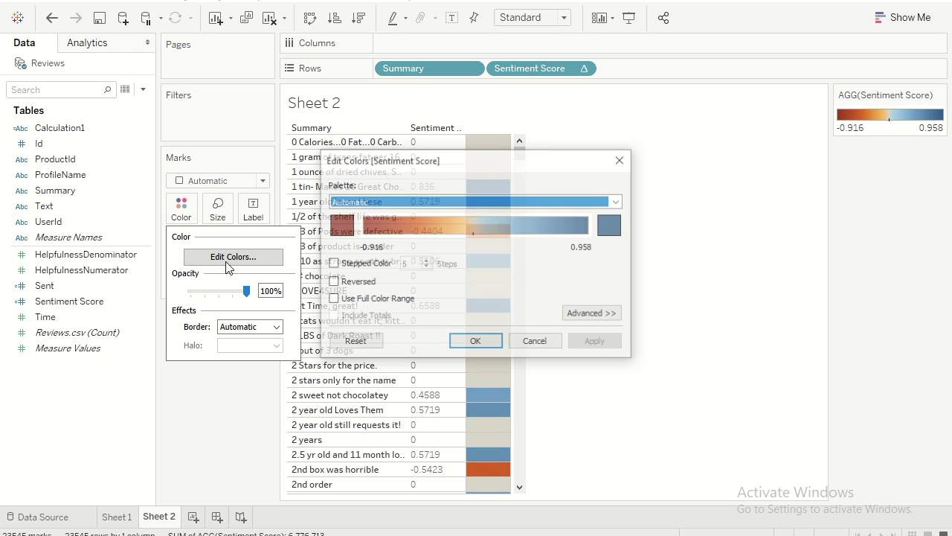
click(341, 224)
click(322, 203)
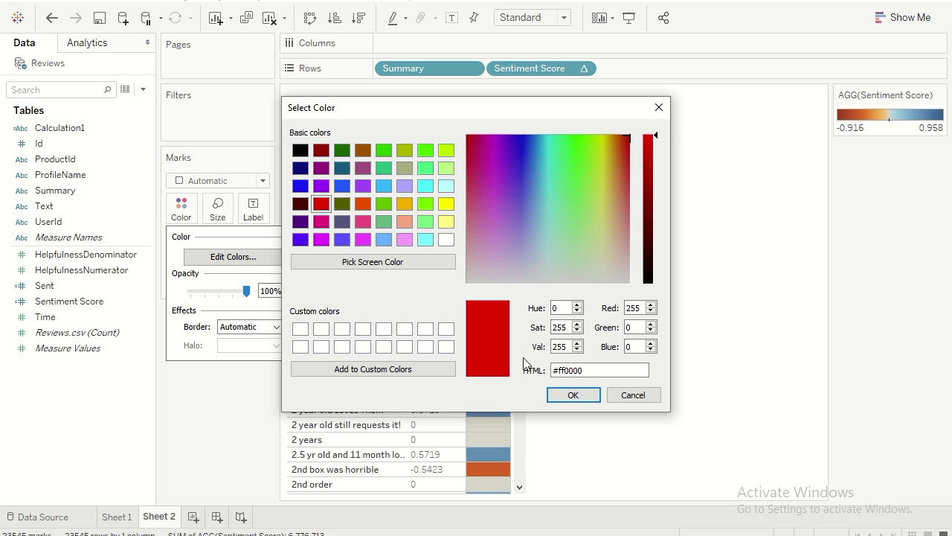
click(566, 395)
click(610, 225)
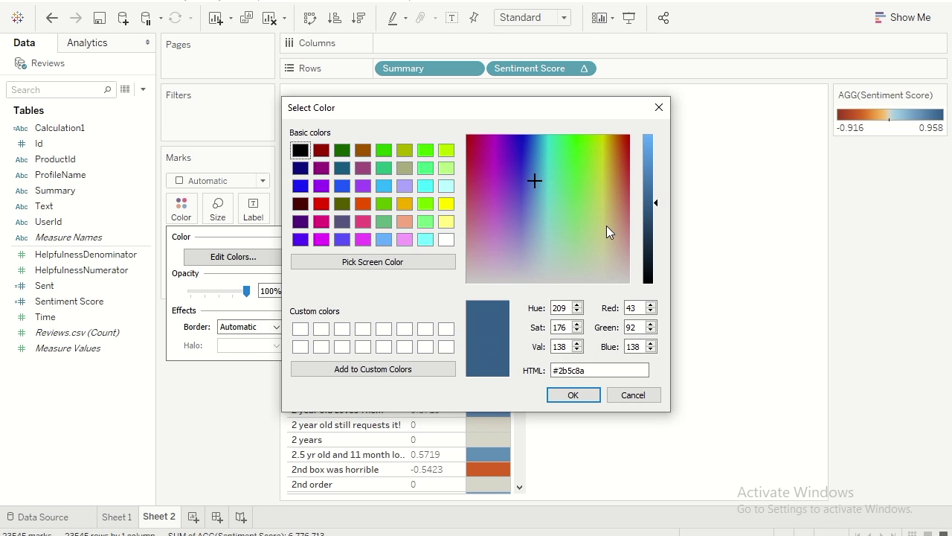
click(388, 153)
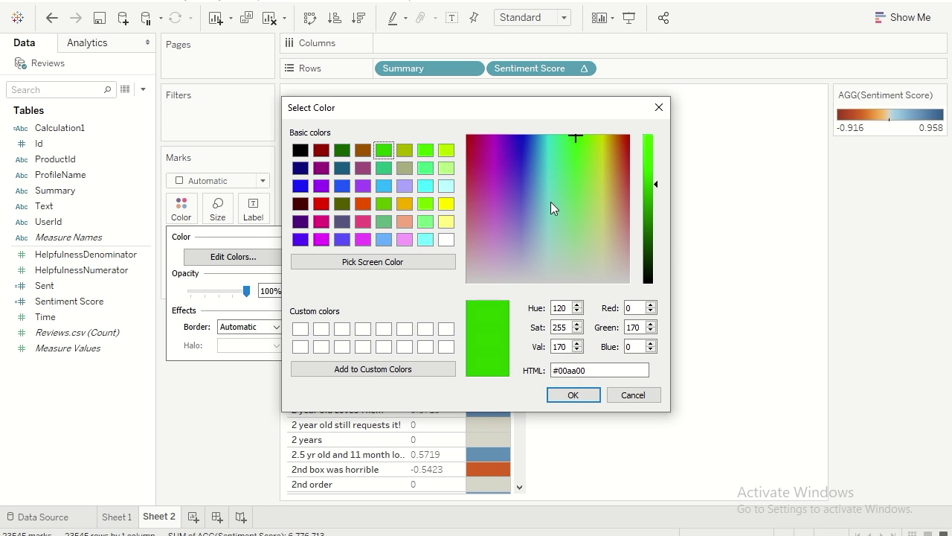
click(656, 235)
click(565, 395)
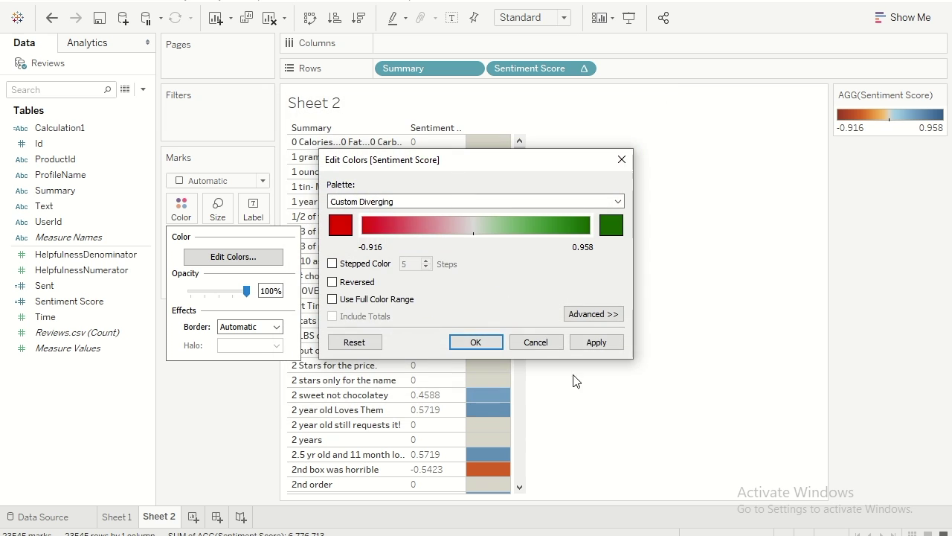
click(599, 342)
click(491, 347)
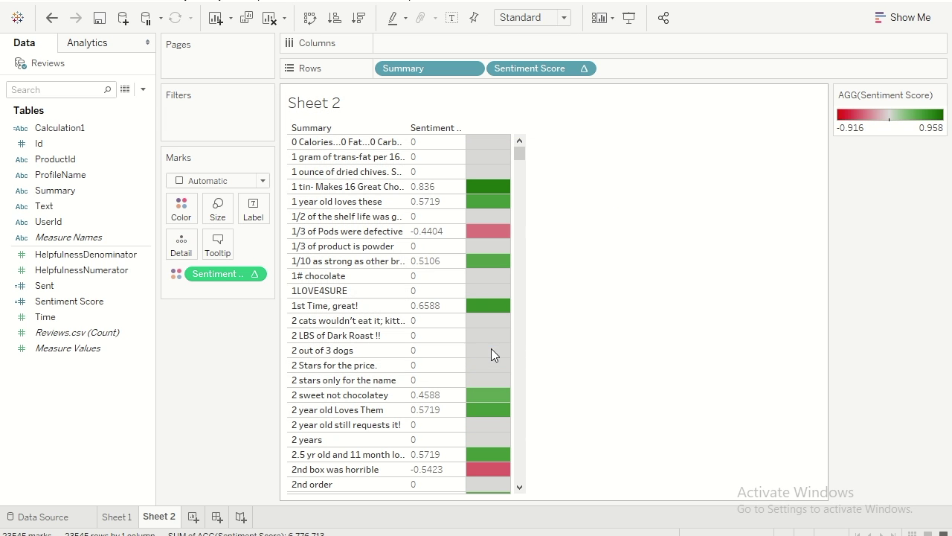
Step: Turn on stepped color with 2 steps for the red/green palette
click(181, 209)
click(215, 257)
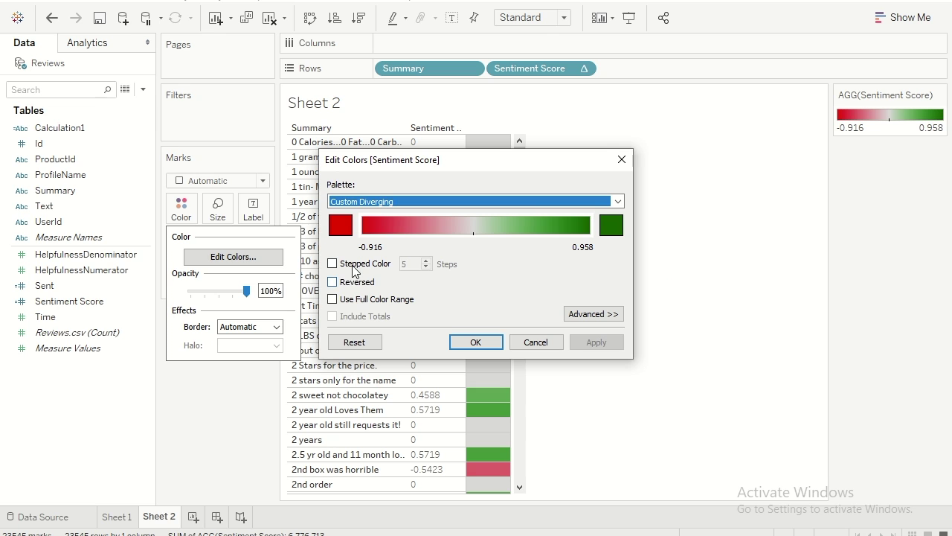
click(354, 267)
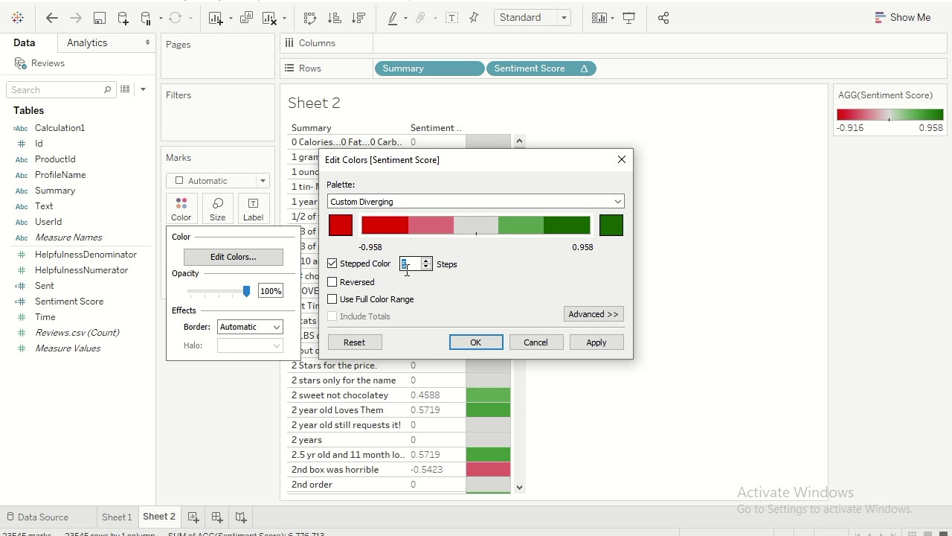
text(2)
click(477, 342)
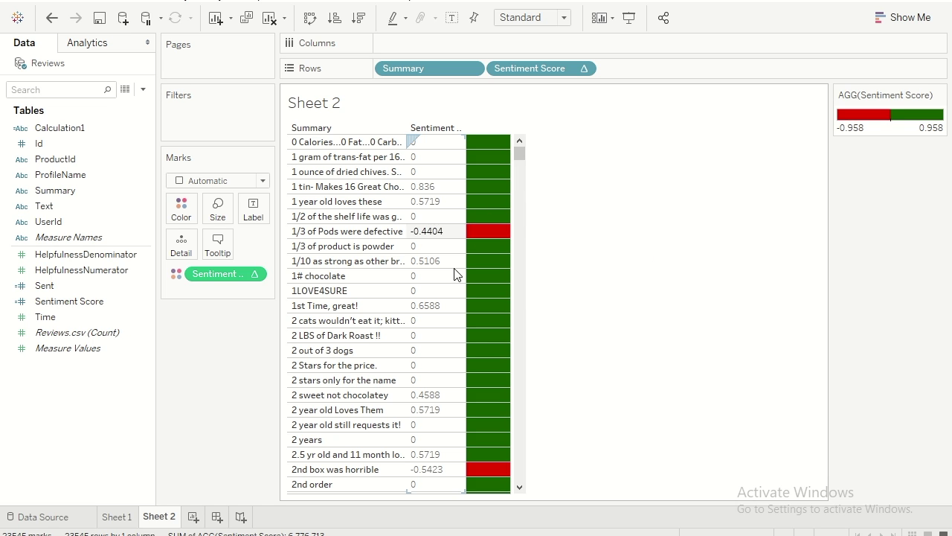
mouse_move(505, 238)
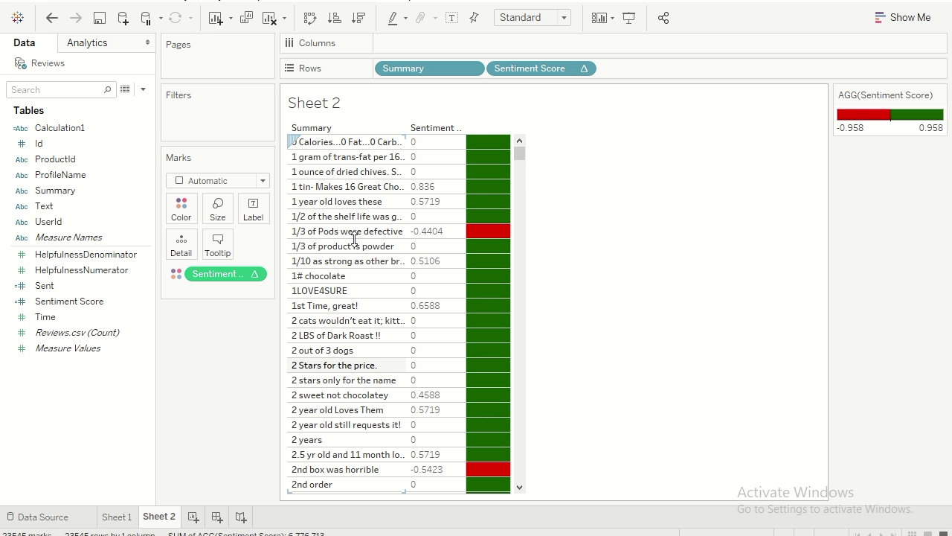
drag(519, 159, 525, 230)
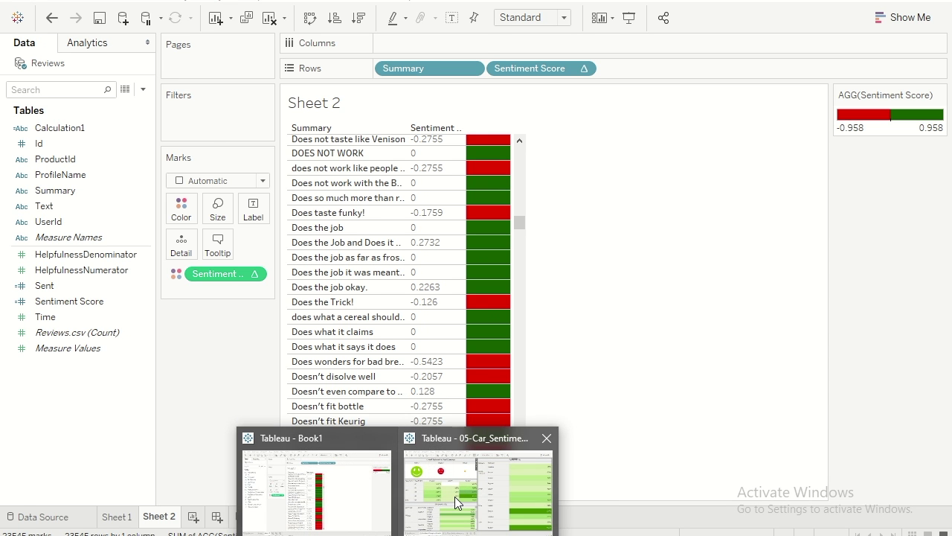
Step: Switch to the car sentiment workbook's Sentiment Analysis on Dealers dashboard and show it full screen
click(455, 476)
click(629, 17)
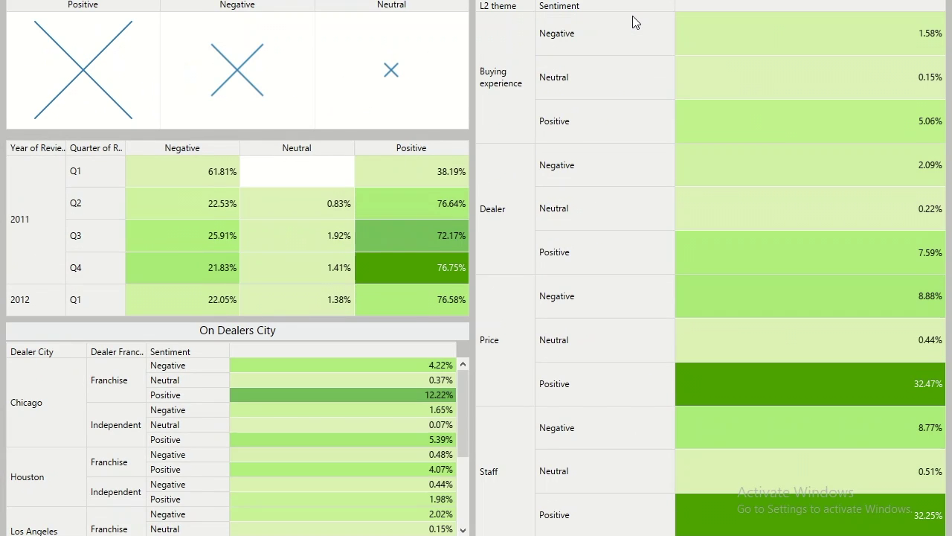
key(Escape)
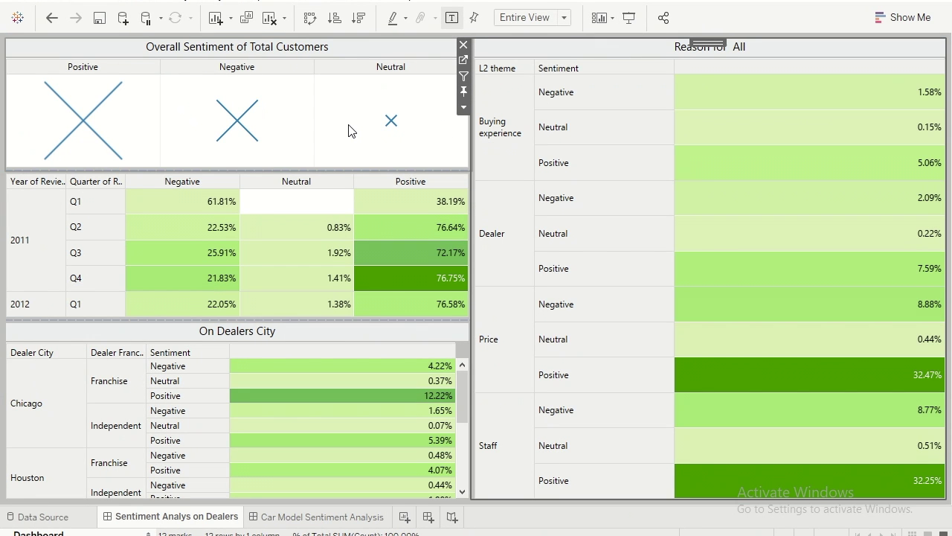
key(ctrl+z)
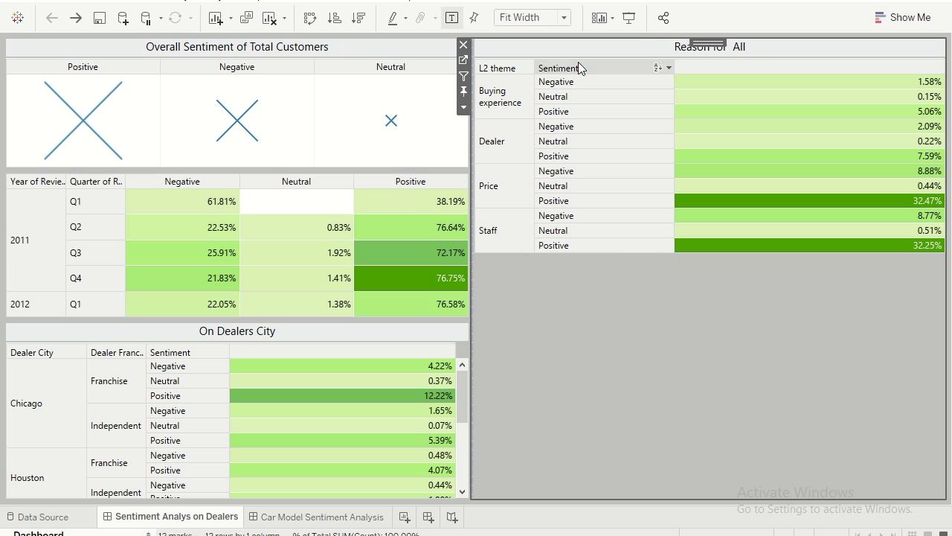
click(628, 18)
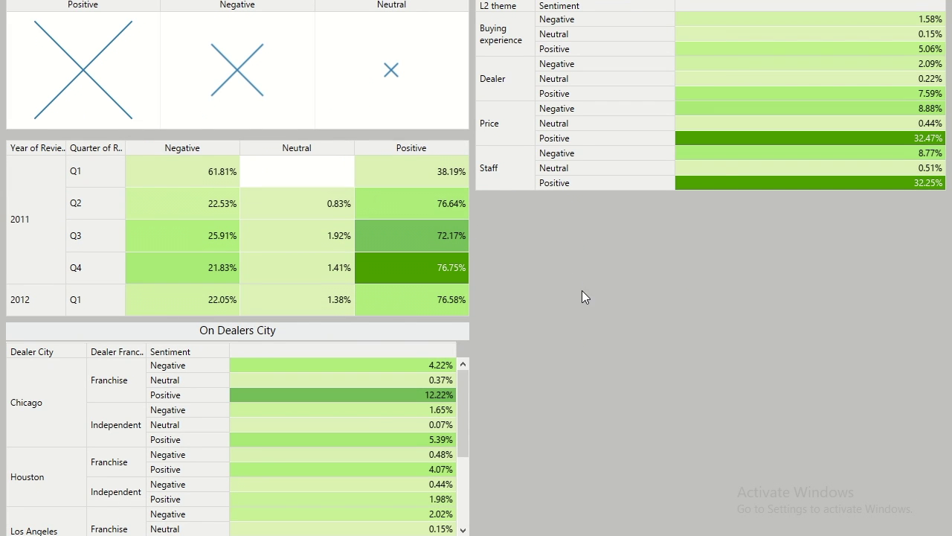